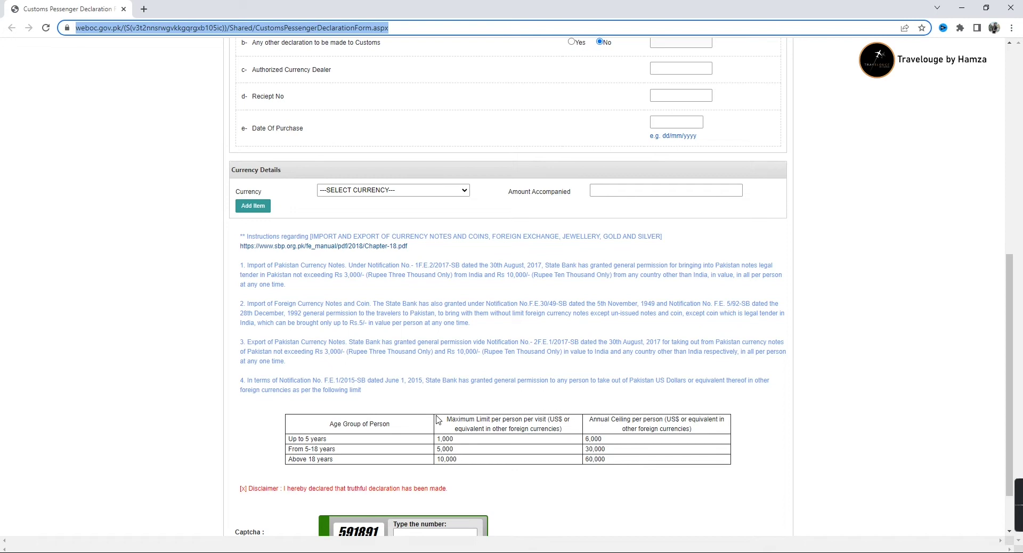
Enter the passenger's passport number and date of birth
{"action": "scroll", "coordinate": [437, 420], "scroll_direction": "up", "scroll_amount": 8}
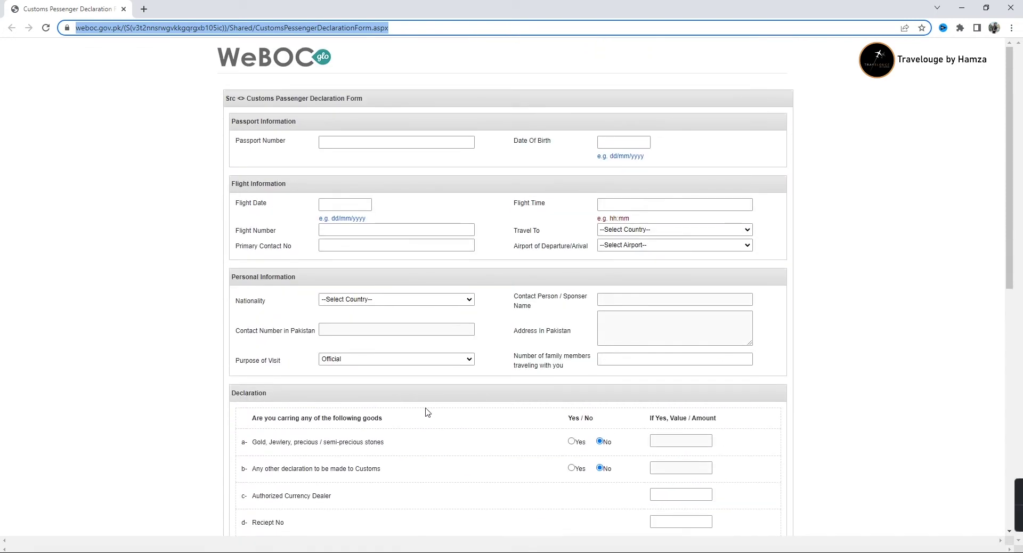
{"action": "left_click", "coordinate": [332, 143]}
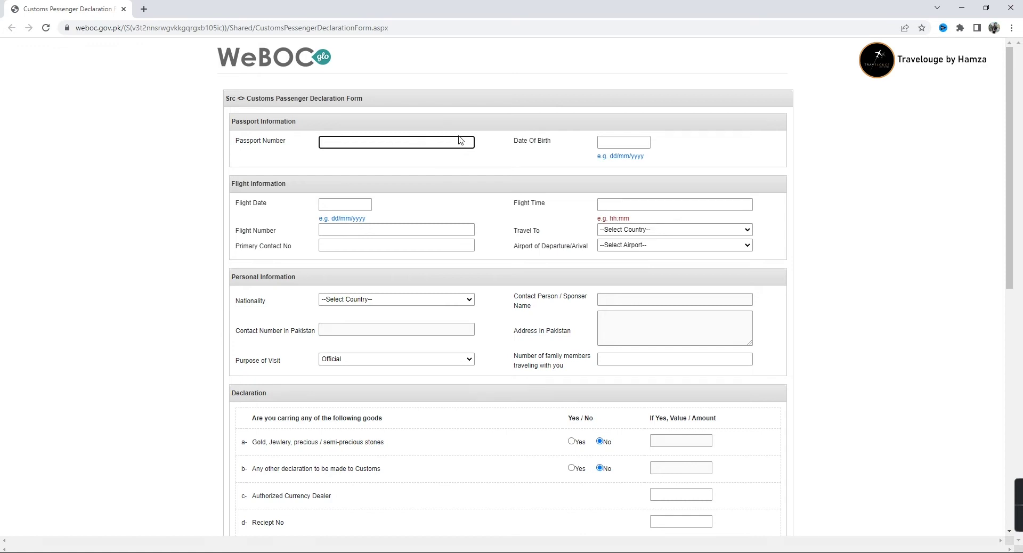
{"action": "left_click", "coordinate": [606, 142]}
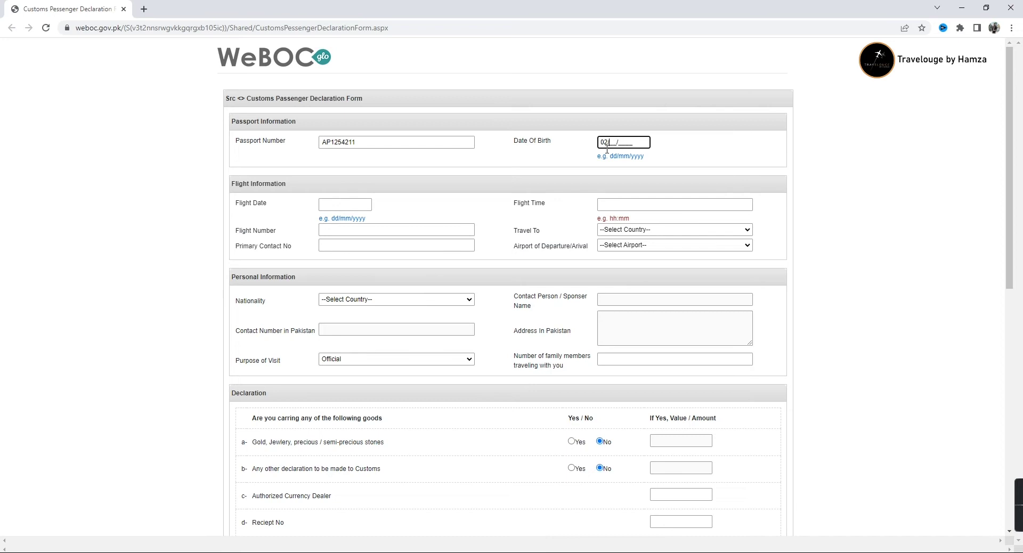
Enter flight date 10/09/2022, flight time 10:00 and flight number SV785
{"action": "left_click", "coordinate": [333, 201]}
{"action": "left_click", "coordinate": [324, 205]}
{"action": "type", "text": "10/09/2022"}
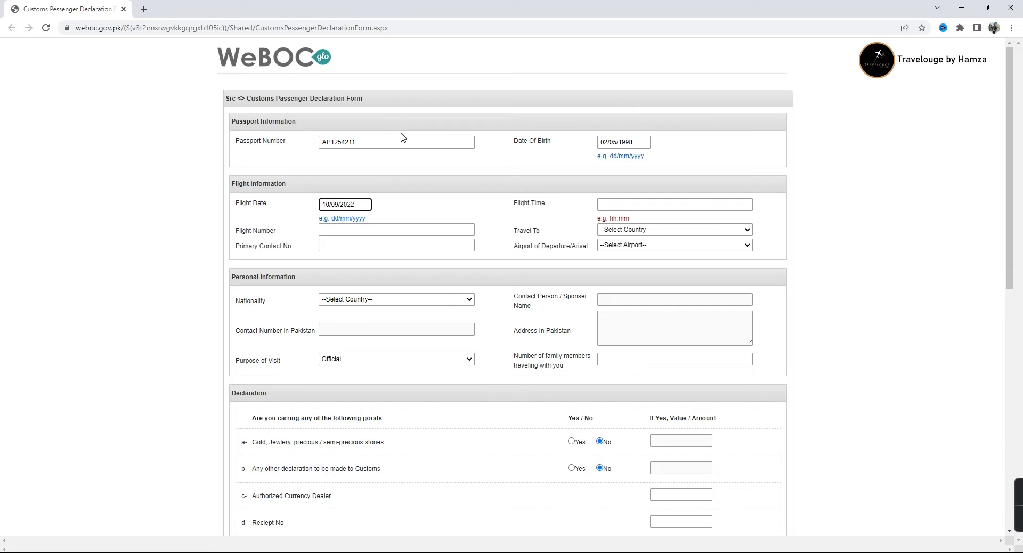
{"action": "left_click", "coordinate": [619, 206]}
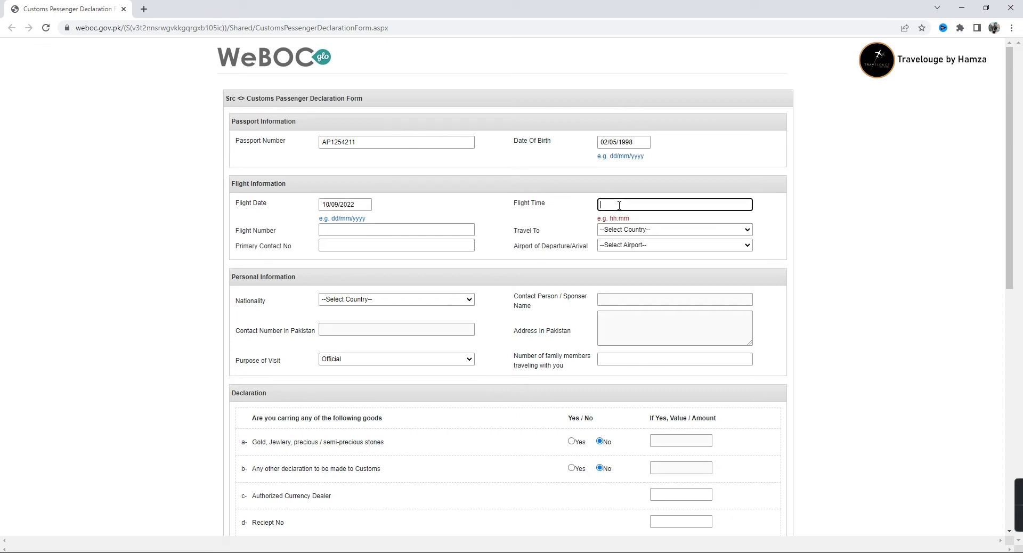
{"action": "type", "text": "10:00"}
{"action": "key", "text": "Tab"}
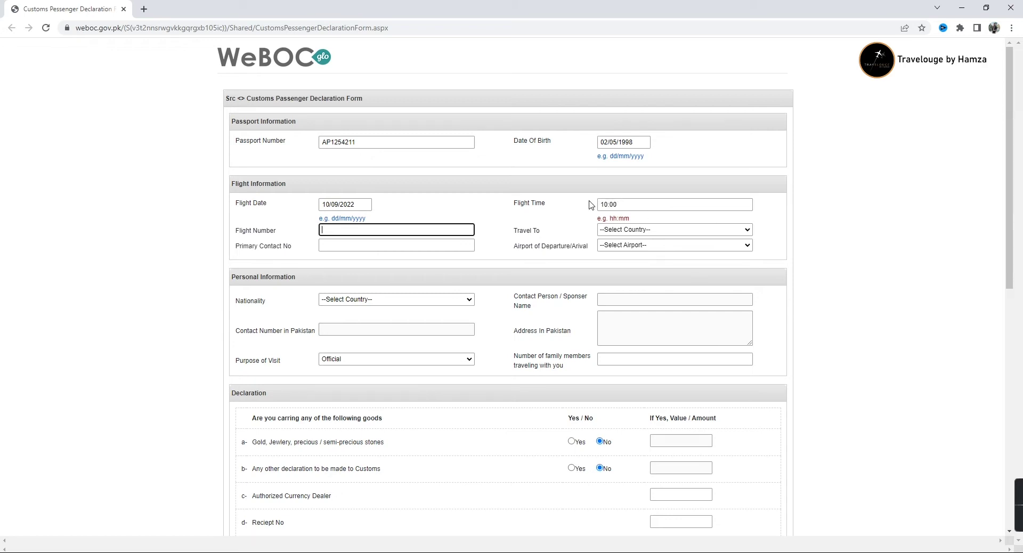
{"action": "type", "text": "SV785"}
Set the Travel To destination to Saudi Arabia
{"action": "left_click", "coordinate": [626, 230]}
{"action": "scroll", "coordinate": [625, 339], "scroll_direction": "up", "scroll_amount": 4}
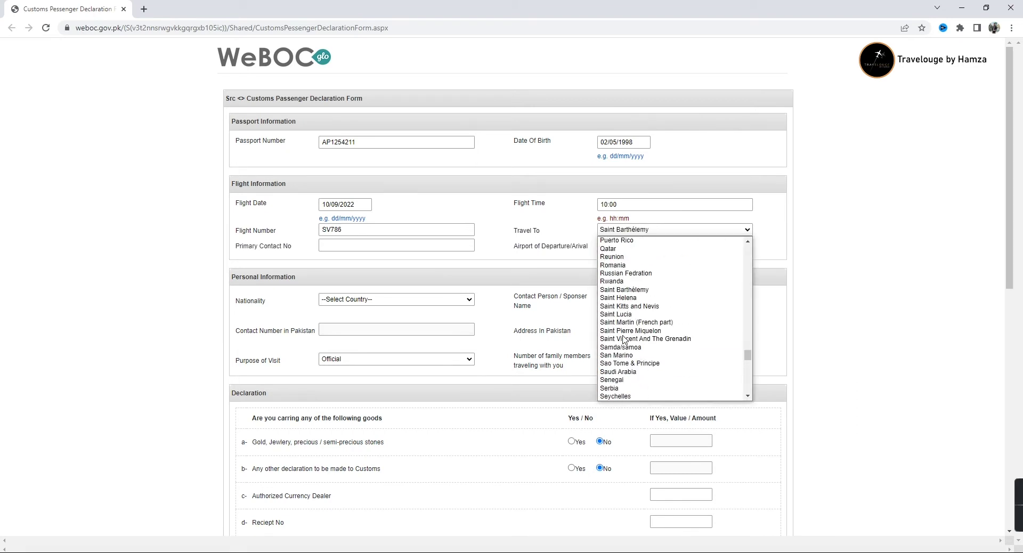
{"action": "scroll", "coordinate": [624, 339], "scroll_direction": "down", "scroll_amount": 4}
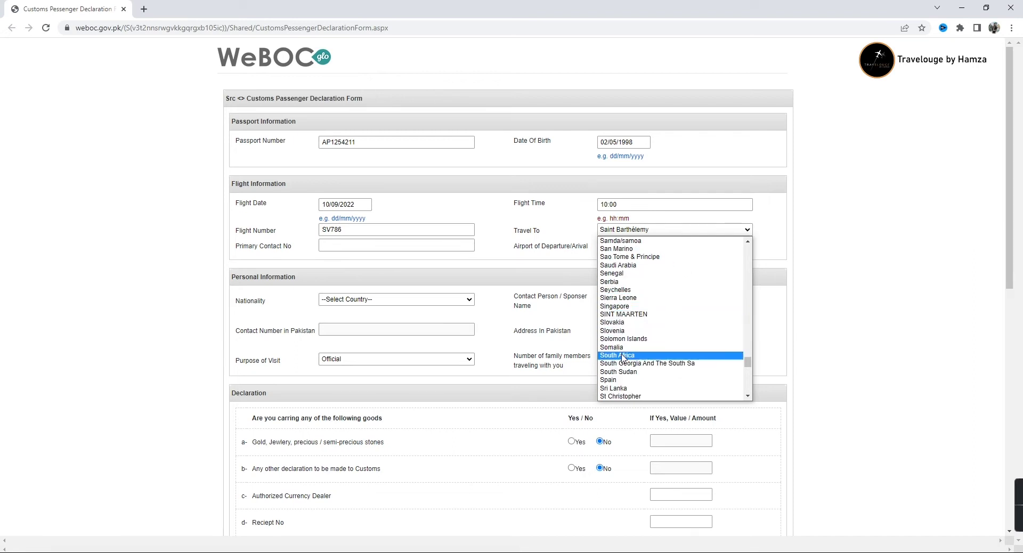
{"action": "scroll", "coordinate": [623, 383], "scroll_direction": "down", "scroll_amount": 4}
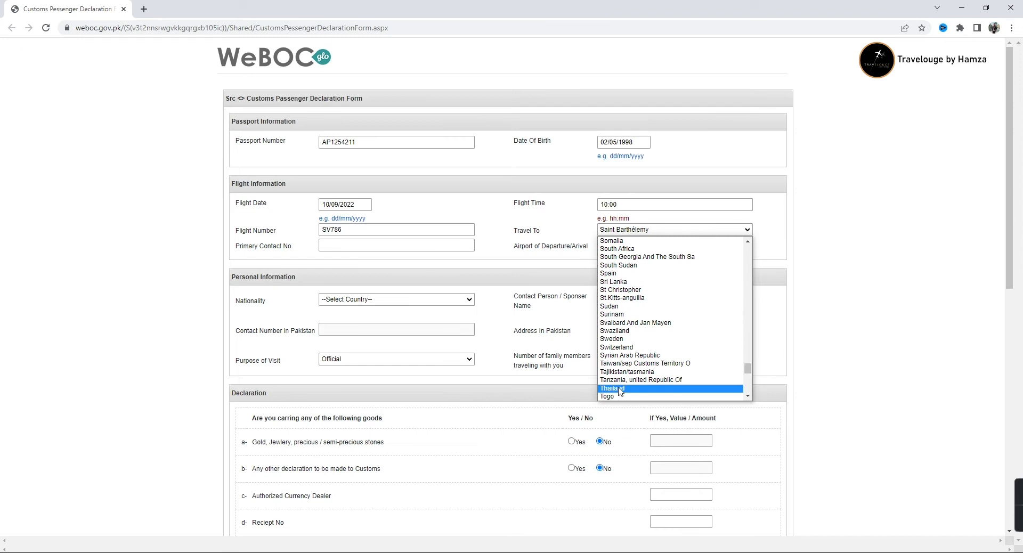
{"action": "scroll", "coordinate": [621, 330], "scroll_direction": "up", "scroll_amount": 12}
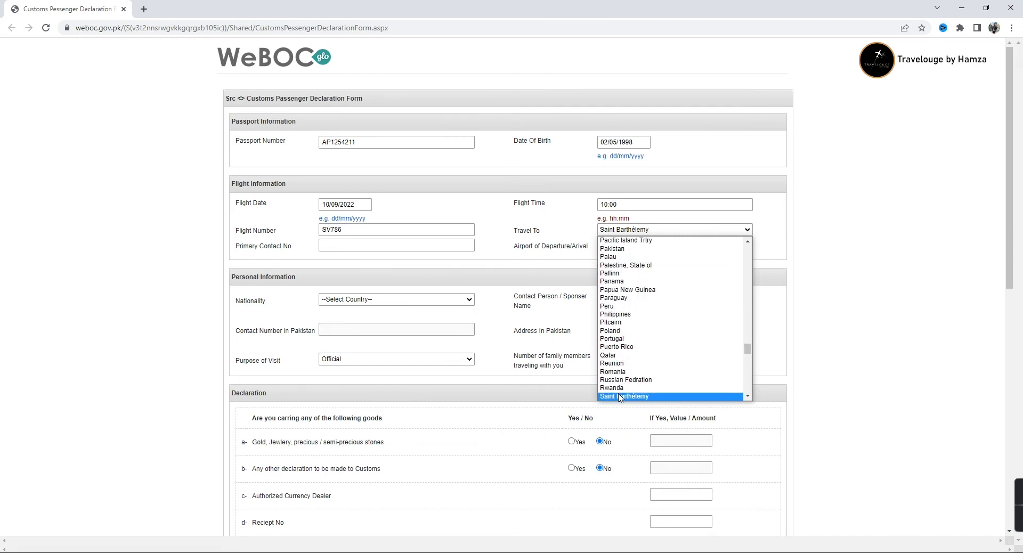
{"action": "scroll", "coordinate": [623, 362], "scroll_direction": "down", "scroll_amount": 4}
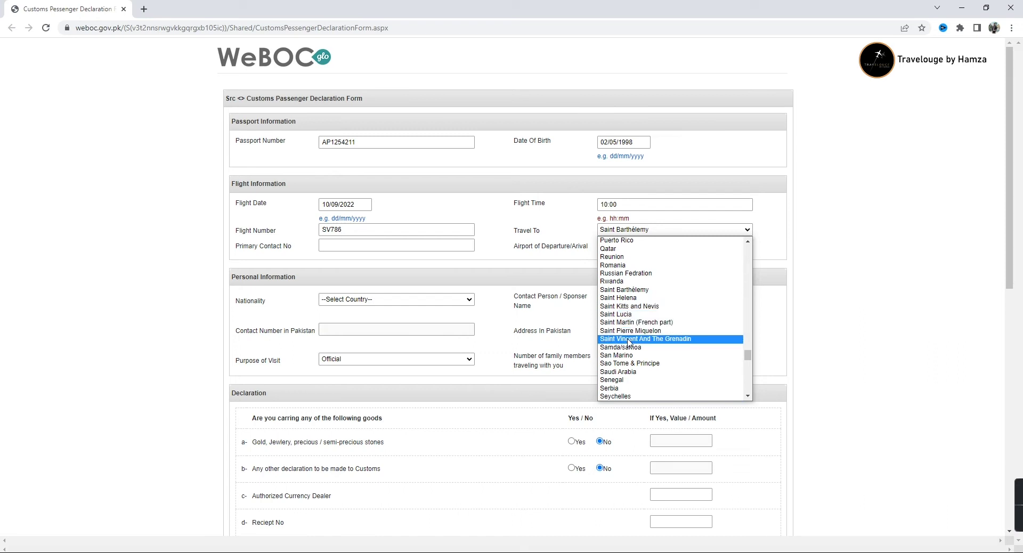
{"action": "left_click", "coordinate": [620, 371]}
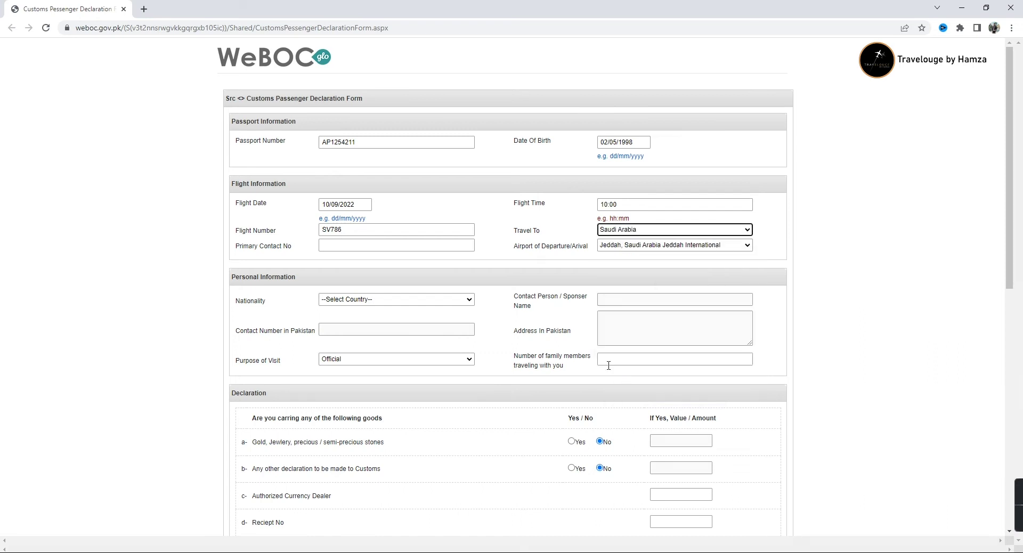
Fill in the primary contact number, then go to the departure/arrival airport choice
{"action": "left_click", "coordinate": [388, 246]}
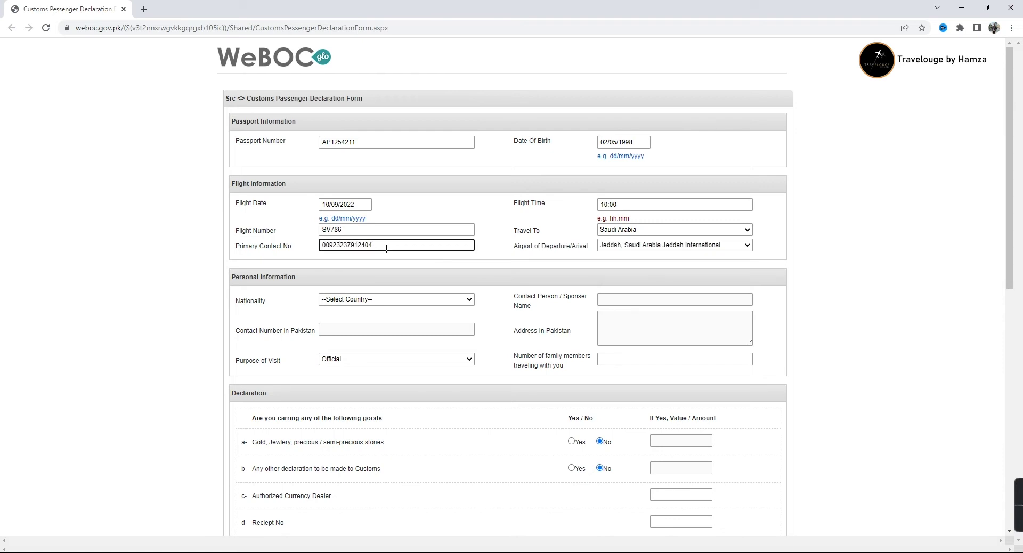
{"action": "left_click", "coordinate": [615, 246]}
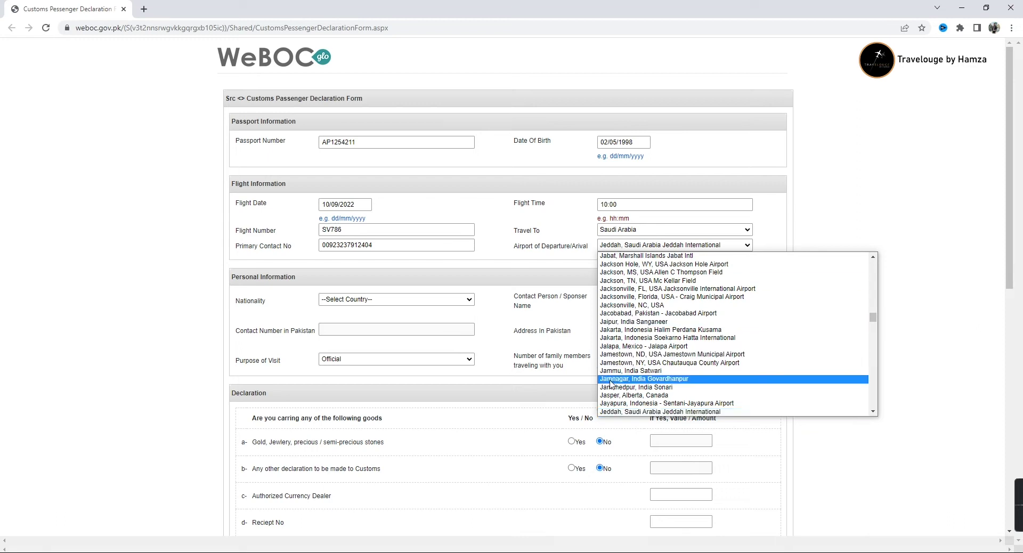
Keep Jeddah as the airport and select Pakistan as the nationality
{"action": "left_click", "coordinate": [612, 412]}
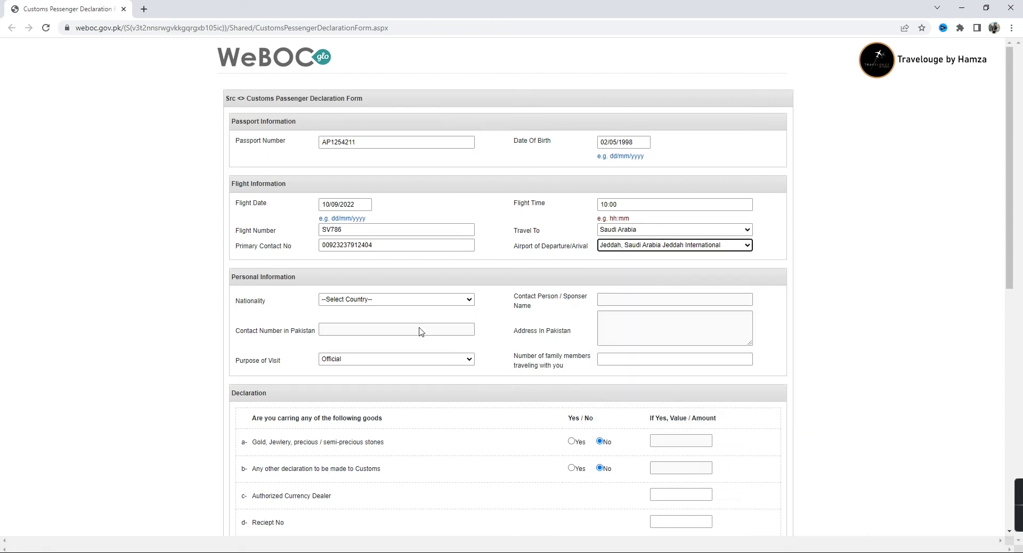
{"action": "left_click", "coordinate": [392, 303]}
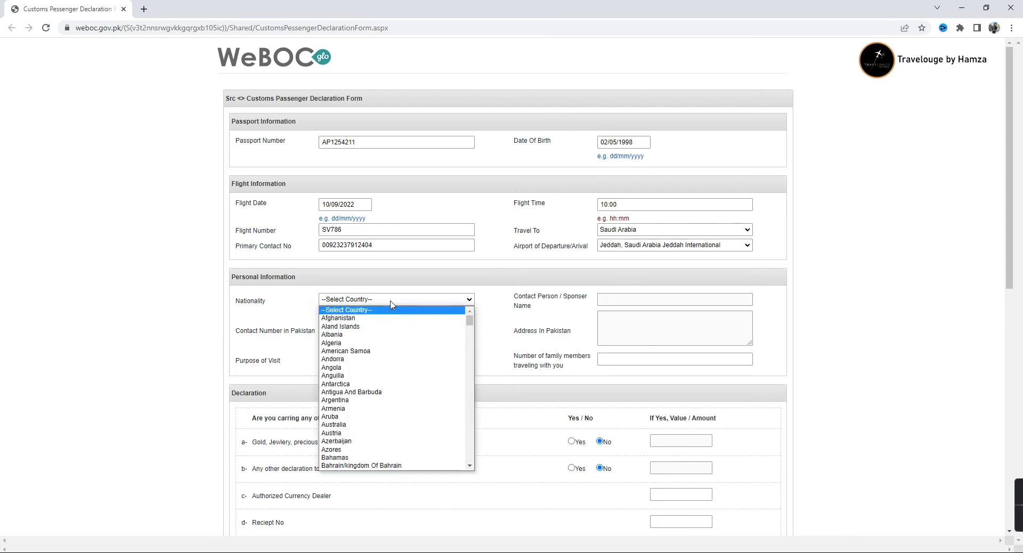
{"action": "key", "text": "p"}
{"action": "key", "text": "Down"}
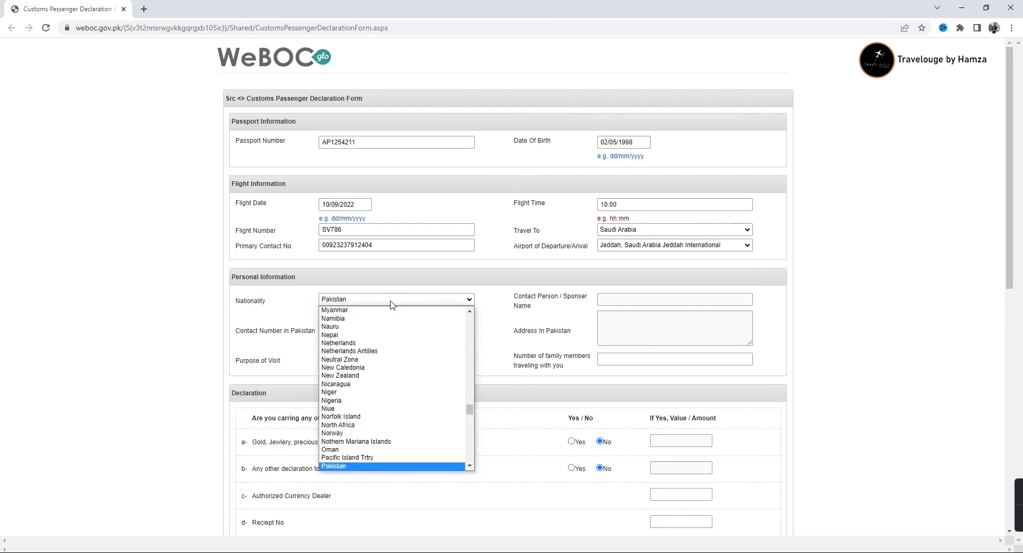
{"action": "key", "text": "Return"}
{"action": "left_click", "coordinate": [392, 309]}
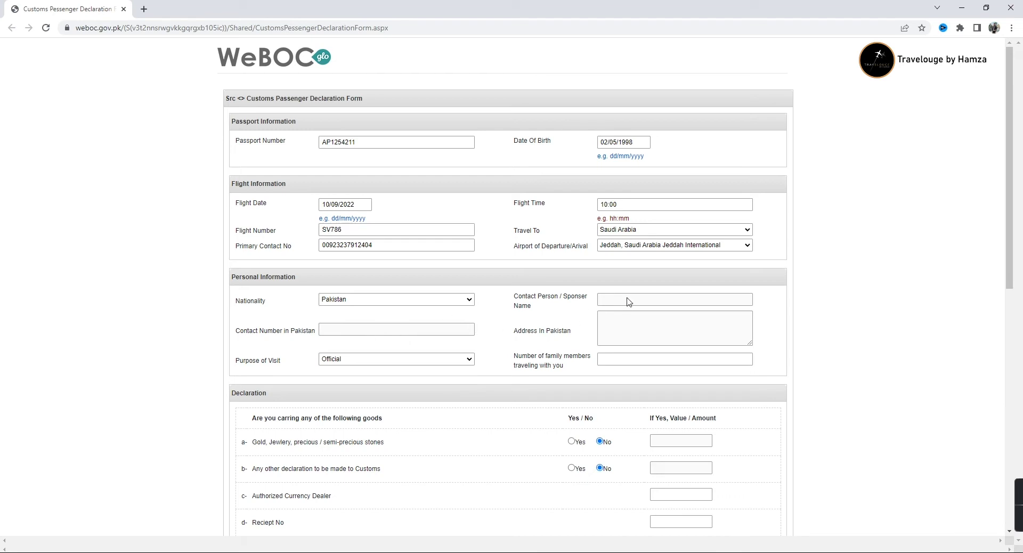
{"action": "scroll", "coordinate": [543, 272], "scroll_direction": "down", "scroll_amount": 2}
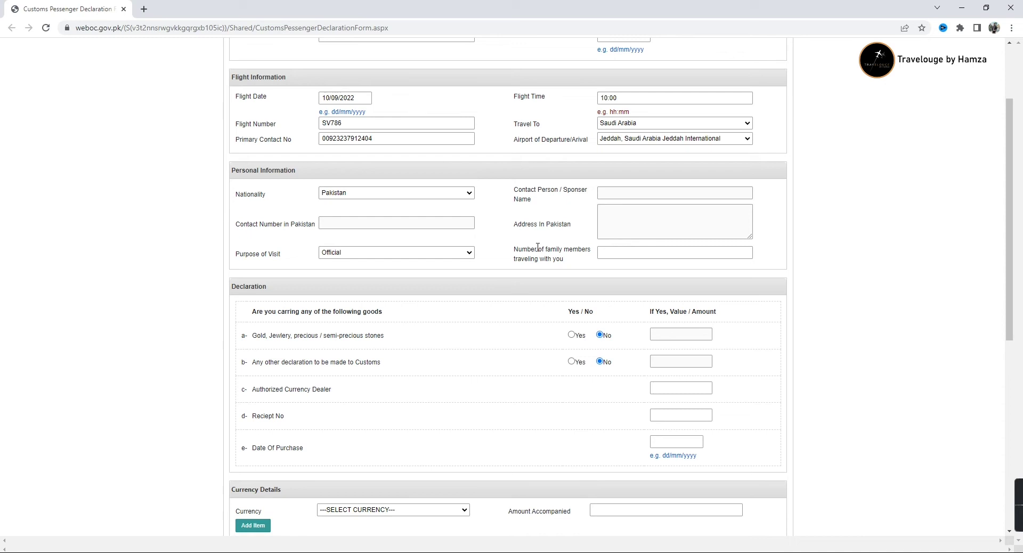
{"action": "left_click", "coordinate": [672, 386]}
{"action": "left_click", "coordinate": [606, 196]}
{"action": "left_click", "coordinate": [375, 255]}
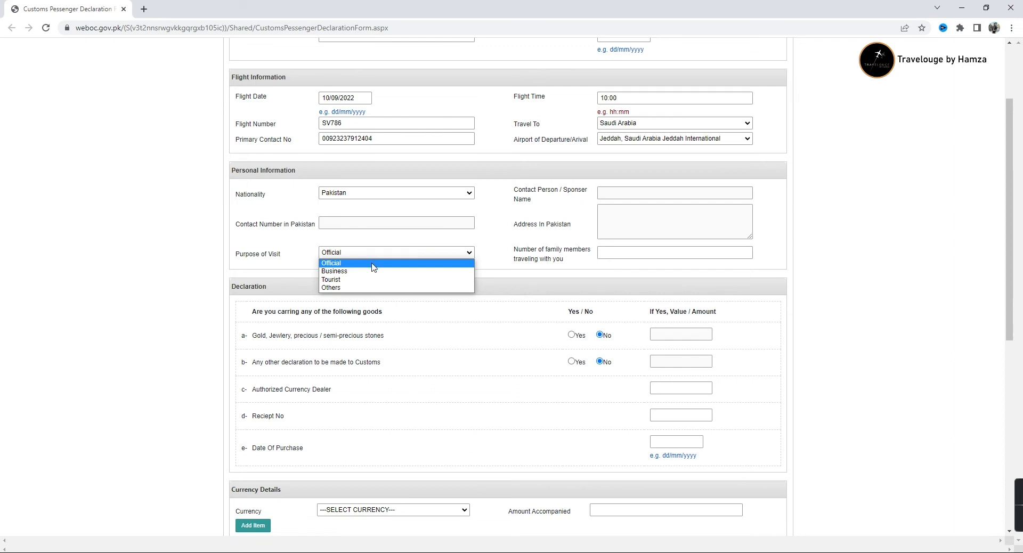
{"action": "left_click", "coordinate": [373, 266]}
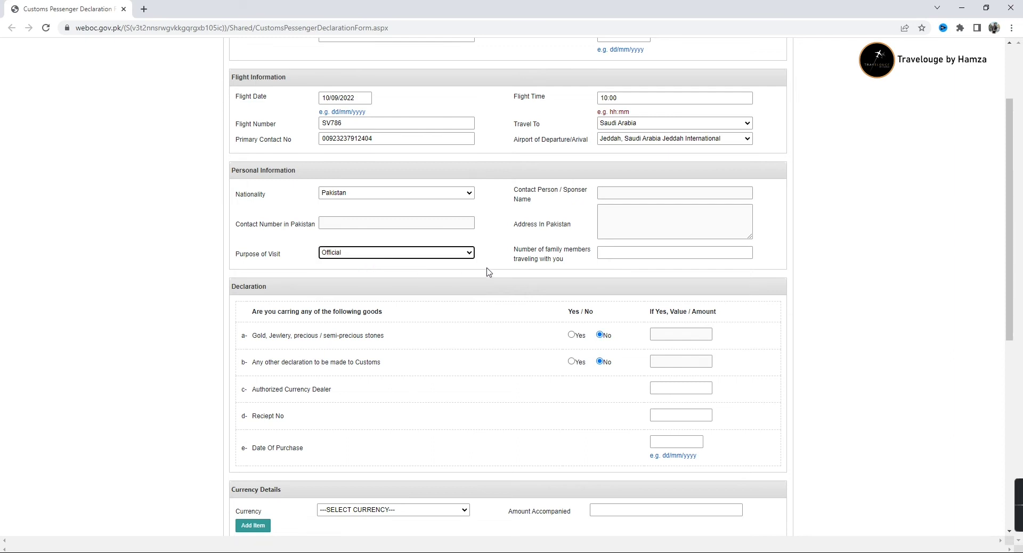
{"action": "scroll", "coordinate": [606, 286], "scroll_direction": "down", "scroll_amount": 1}
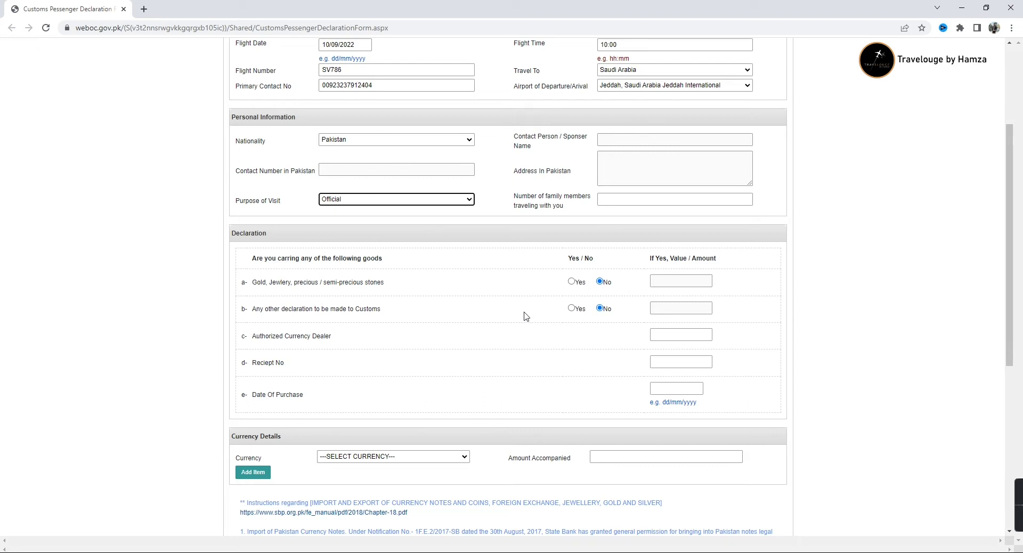
{"action": "scroll", "coordinate": [525, 317], "scroll_direction": "down", "scroll_amount": 1}
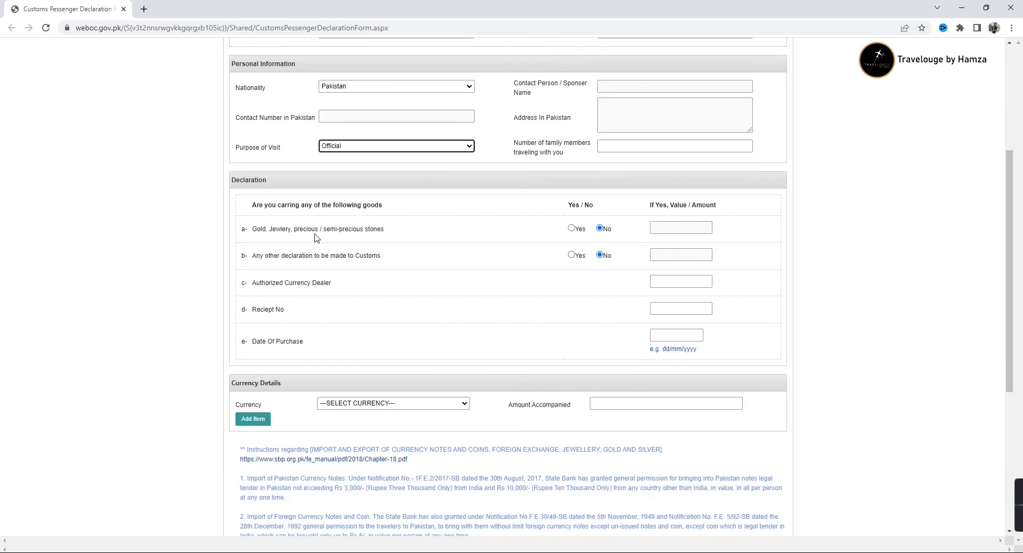
Switch the gold and jewellery answer to Yes, then back to No
{"action": "left_click", "coordinate": [570, 229]}
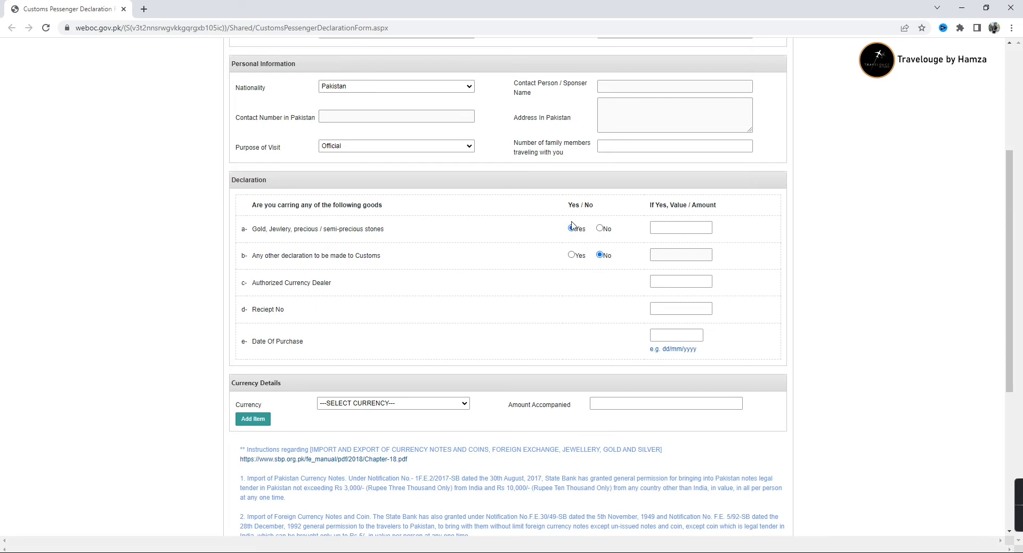
{"action": "left_click", "coordinate": [600, 229]}
{"action": "scroll", "coordinate": [402, 283], "scroll_direction": "down", "scroll_amount": 1}
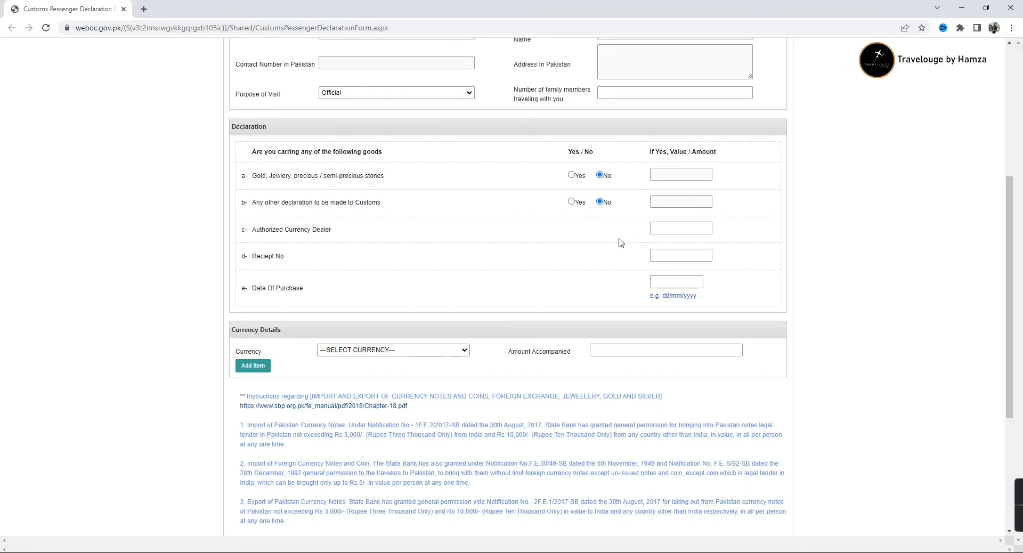
Visit the authorized dealer and receipt number fields, then show the currency list
{"action": "left_click", "coordinate": [667, 230]}
{"action": "left_click", "coordinate": [677, 256]}
{"action": "scroll", "coordinate": [680, 196], "scroll_direction": "down", "scroll_amount": 1}
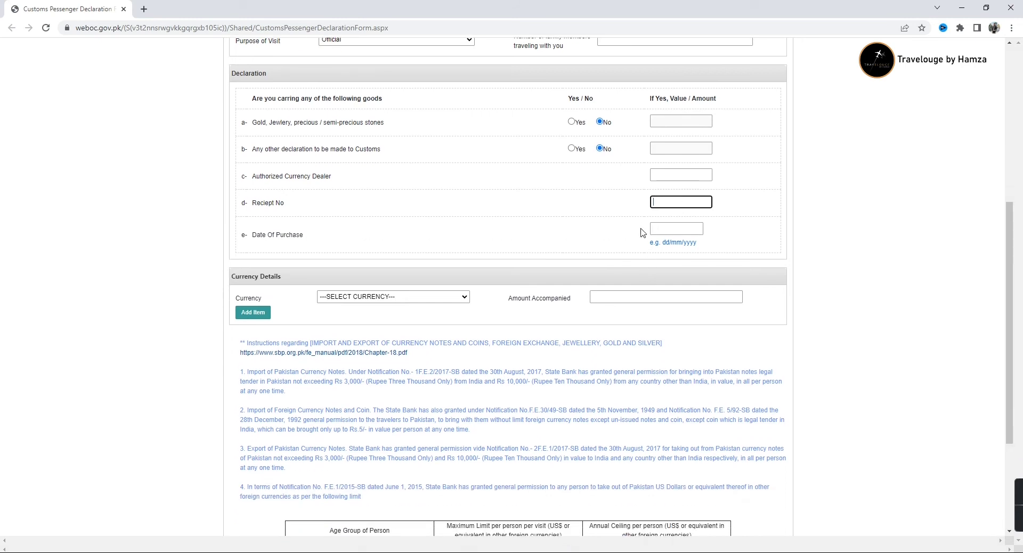
{"action": "scroll", "coordinate": [660, 260], "scroll_direction": "down", "scroll_amount": 2}
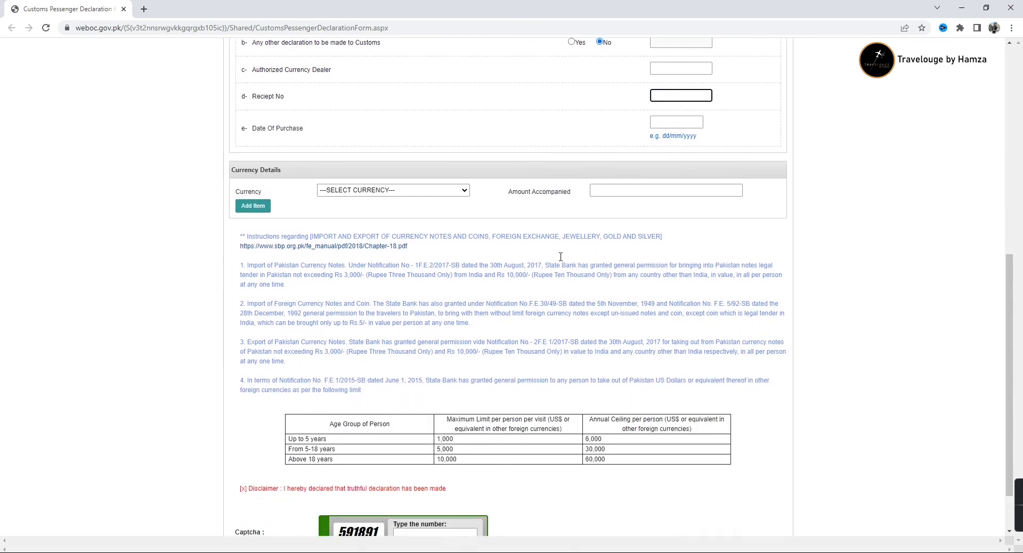
{"action": "left_click", "coordinate": [443, 192]}
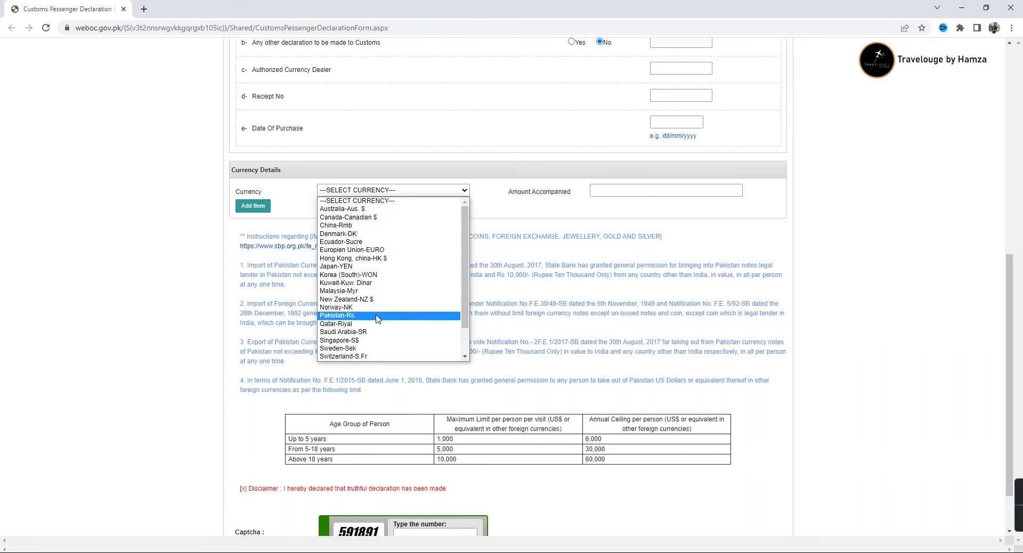
Add a United States-US $ entry with amount 500
{"action": "scroll", "coordinate": [360, 339], "scroll_direction": "down", "scroll_amount": 1}
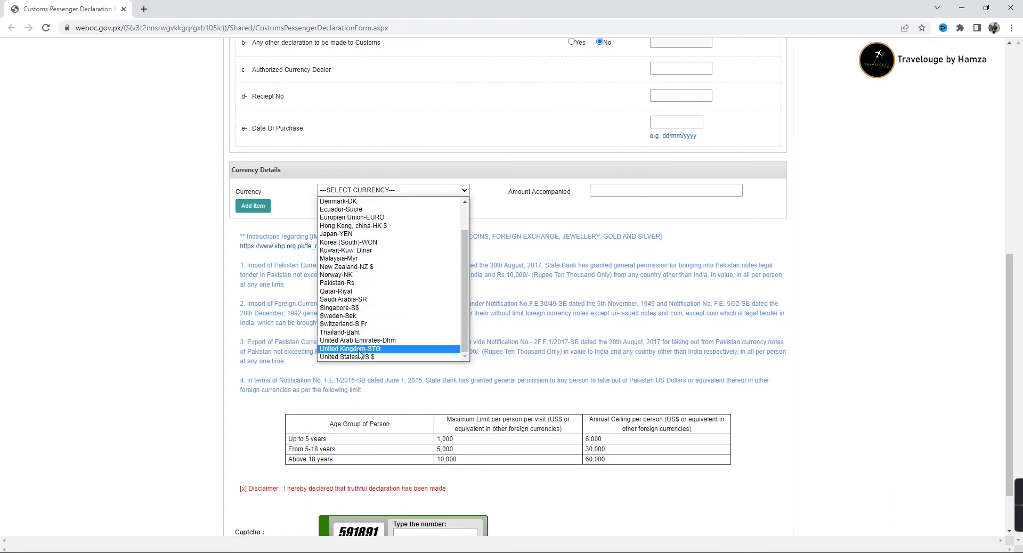
{"action": "left_click", "coordinate": [360, 356]}
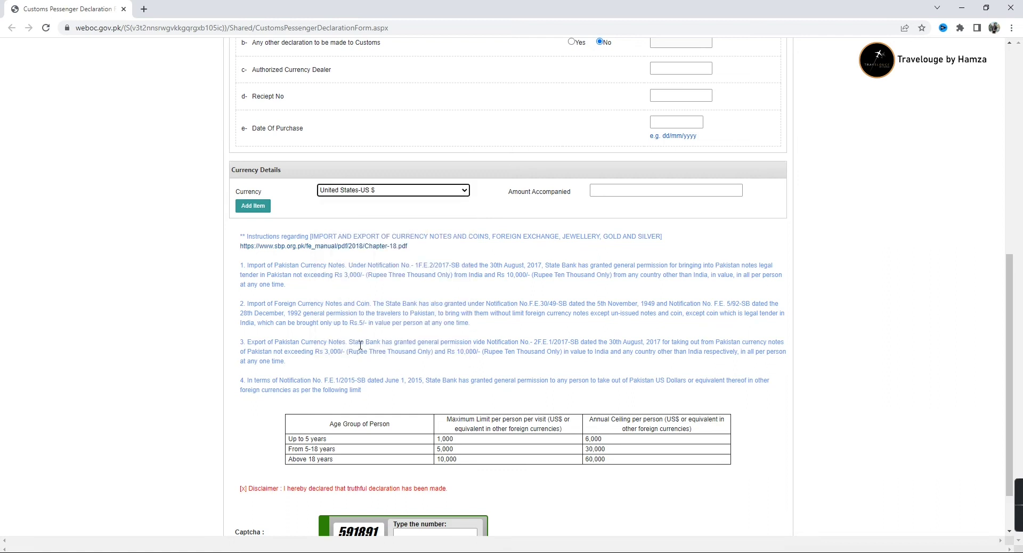
{"action": "left_click", "coordinate": [619, 191]}
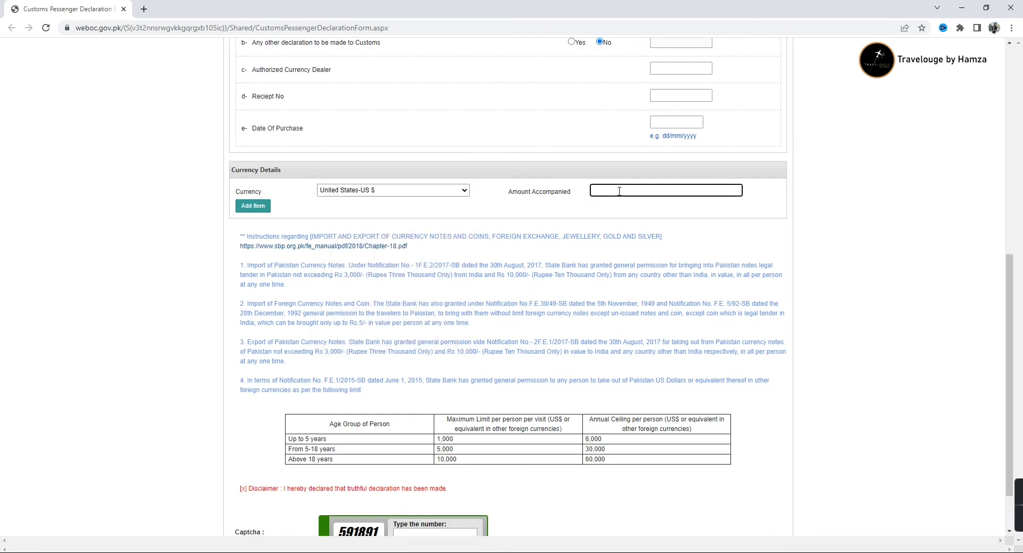
{"action": "type", "text": "500"}
{"action": "left_click", "coordinate": [260, 208]}
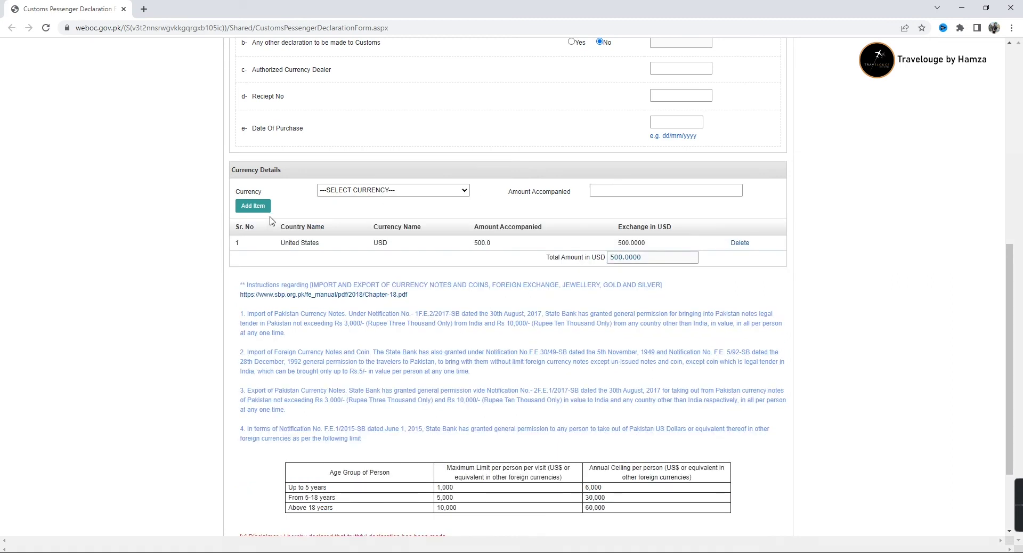
Add a Pakistan-Rs. entry with amount 10000
{"action": "left_click", "coordinate": [441, 191]}
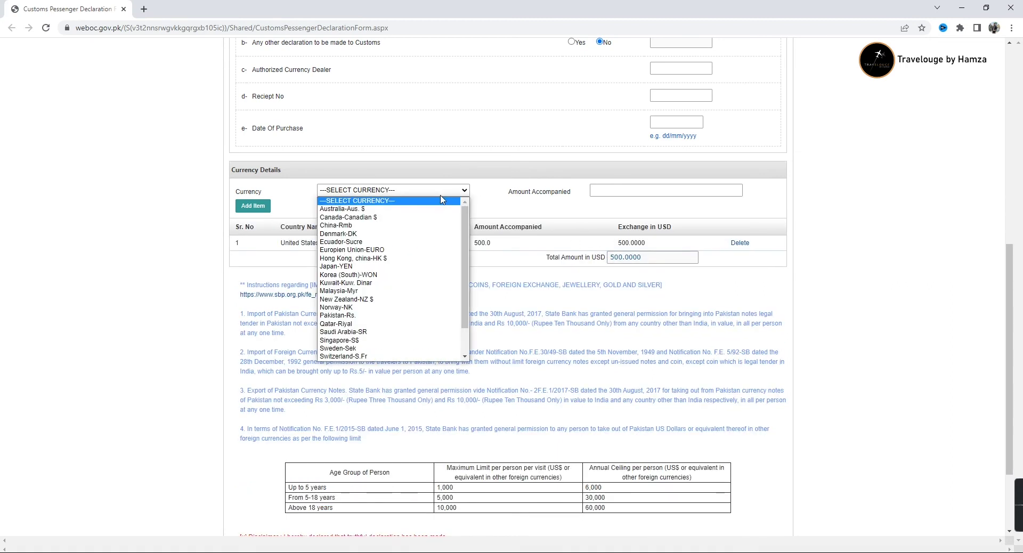
{"action": "scroll", "coordinate": [373, 309], "scroll_direction": "down", "scroll_amount": 1}
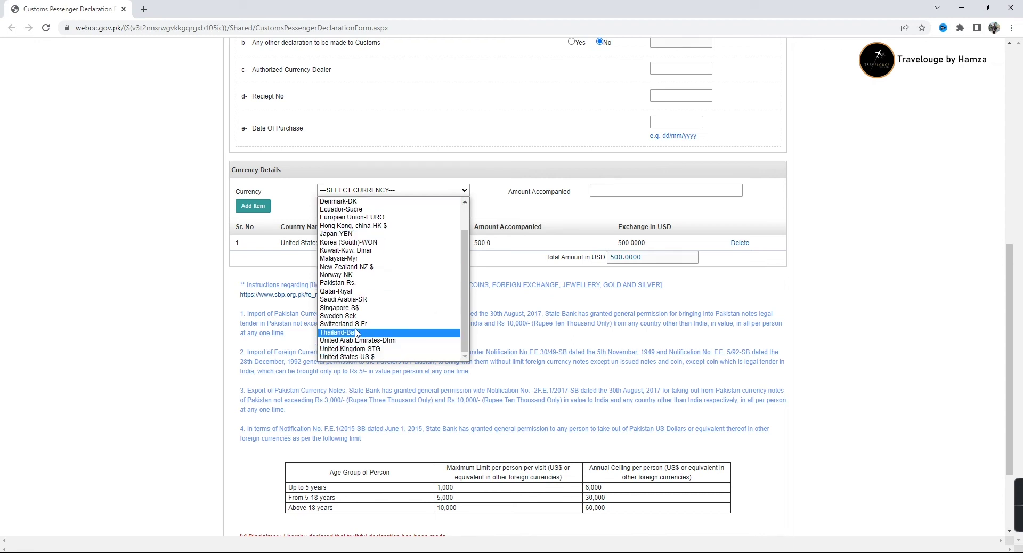
{"action": "left_click", "coordinate": [354, 282]}
{"action": "left_click", "coordinate": [614, 192]}
{"action": "type", "text": "10000"}
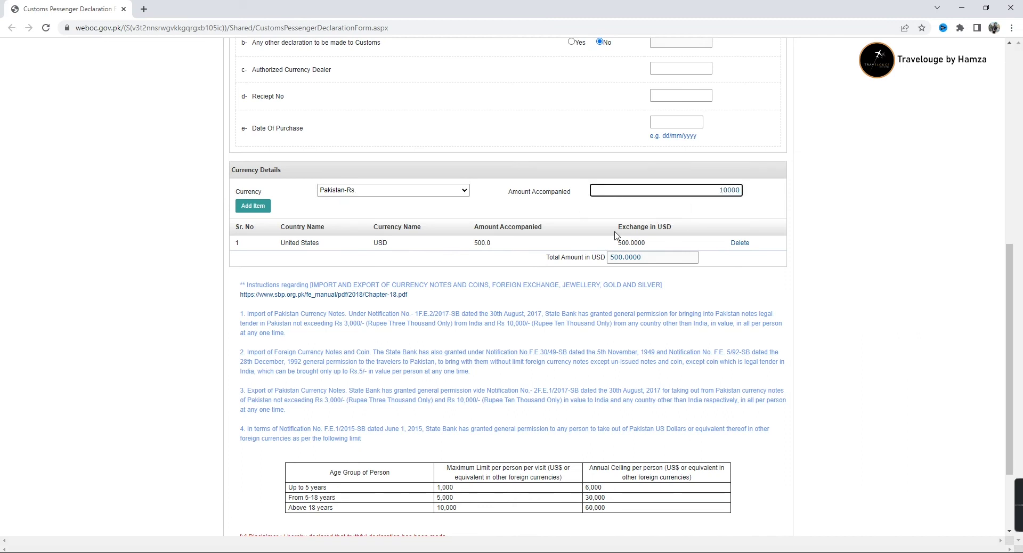
{"action": "key", "text": "Return"}
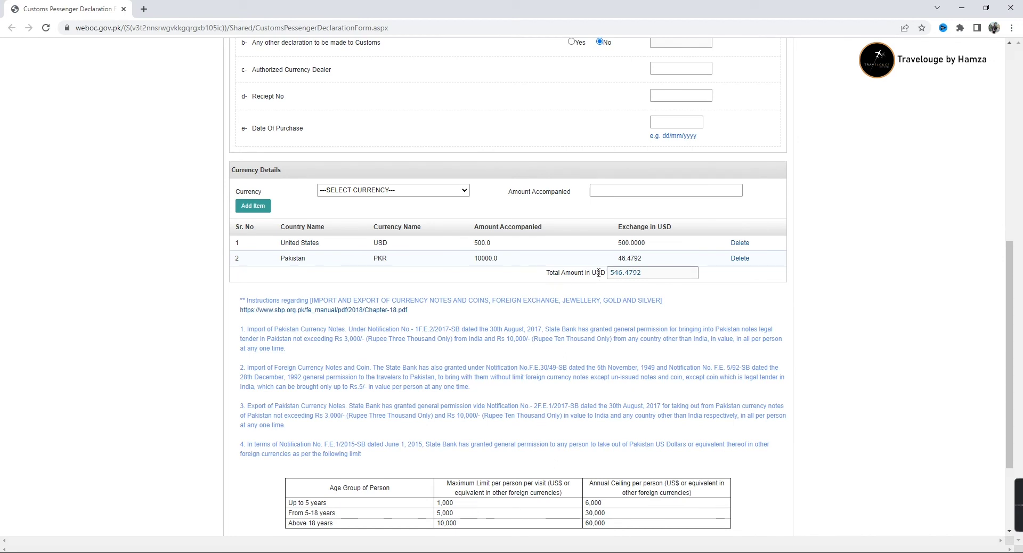
Scroll to the disclaimer and place the cursor in the captcha 'Type the number' box
{"action": "scroll", "coordinate": [538, 290], "scroll_direction": "down", "scroll_amount": 2}
{"action": "scroll", "coordinate": [537, 291], "scroll_direction": "down", "scroll_amount": 1}
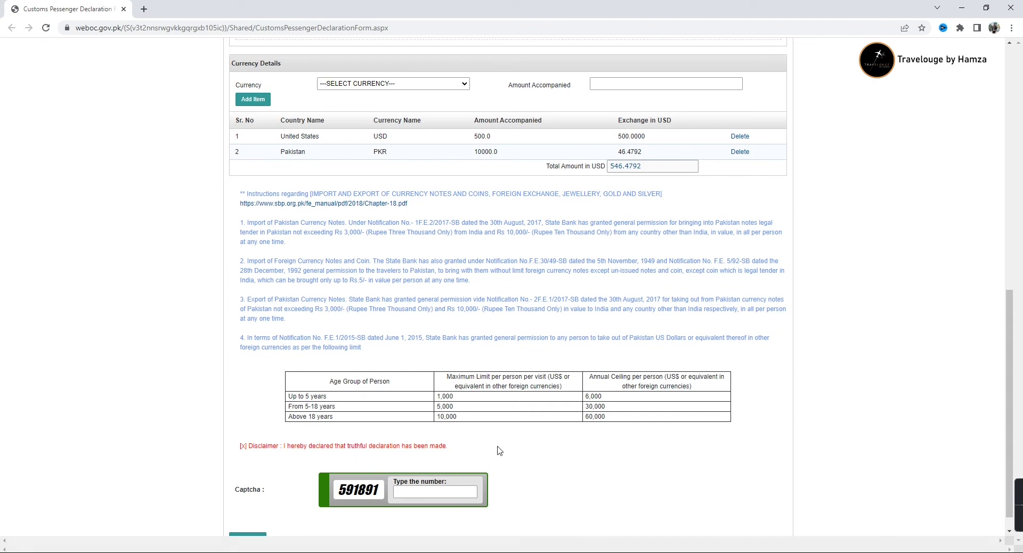
{"action": "scroll", "coordinate": [421, 494], "scroll_direction": "down", "scroll_amount": 1}
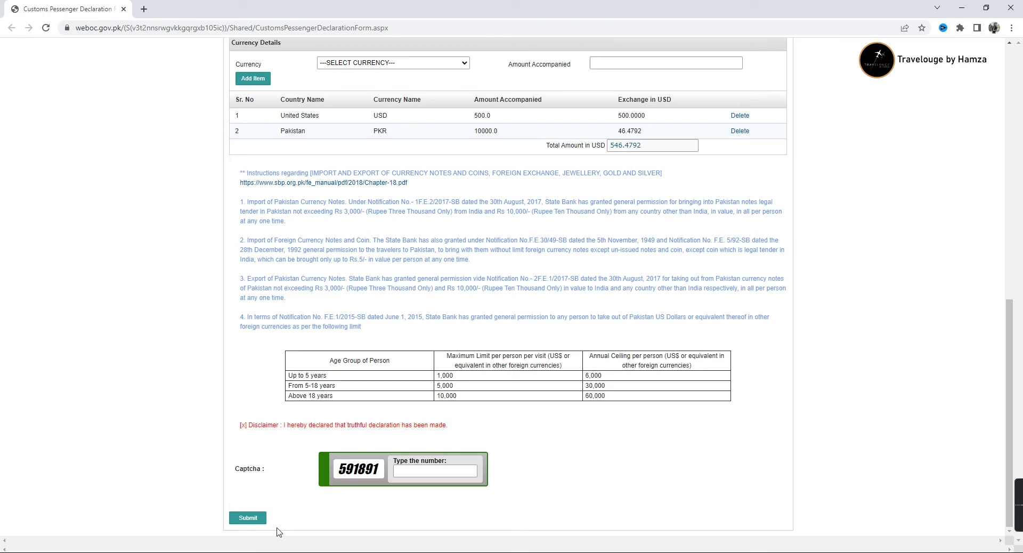
{"action": "left_click", "coordinate": [420, 468]}
Open the sbp.org.pk Chapter-18.pdf link from the form's instructions
{"action": "scroll", "coordinate": [371, 362], "scroll_direction": "up", "scroll_amount": 1}
{"action": "left_click", "coordinate": [312, 239]}
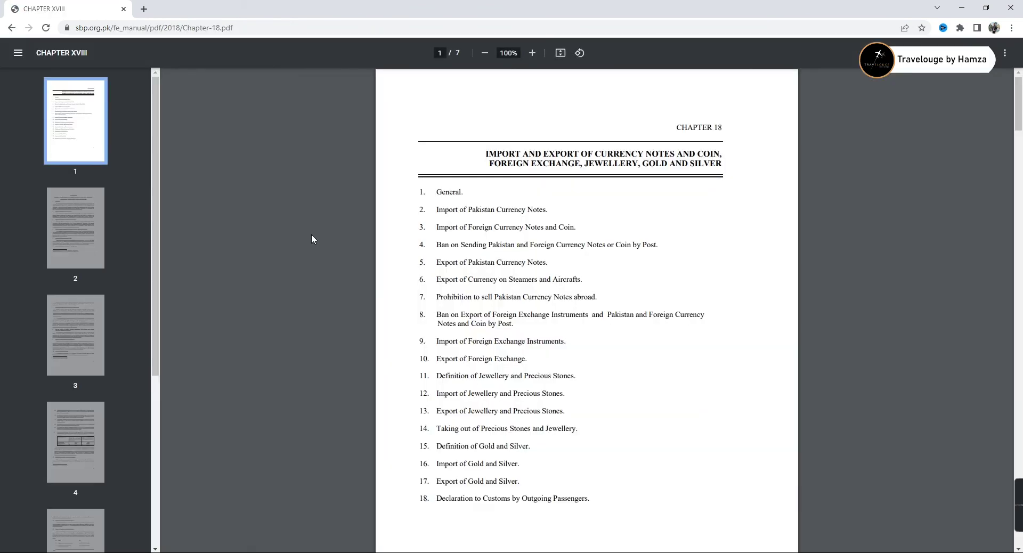
Read the Chapter 18 PDF up to page 6, then go back to the declaration form
{"action": "scroll", "coordinate": [665, 323], "scroll_direction": "down", "scroll_amount": 4}
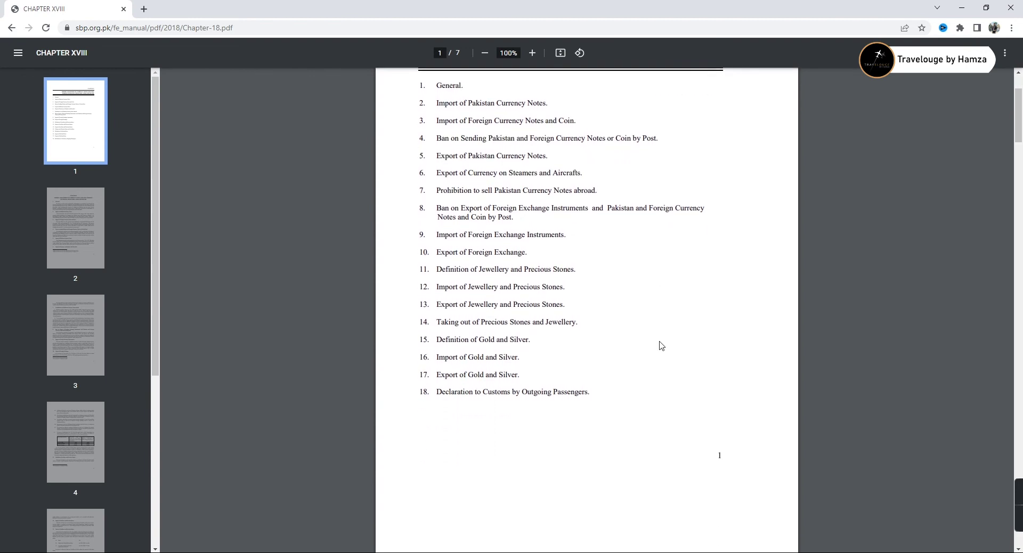
{"action": "scroll", "coordinate": [661, 348], "scroll_direction": "down", "scroll_amount": 7}
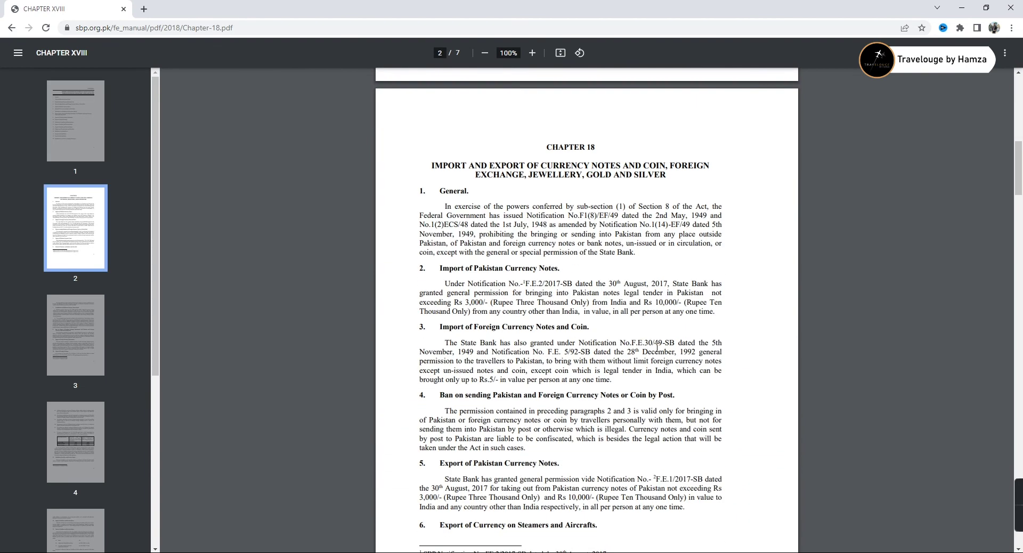
{"action": "scroll", "coordinate": [594, 477], "scroll_direction": "up", "scroll_amount": 4}
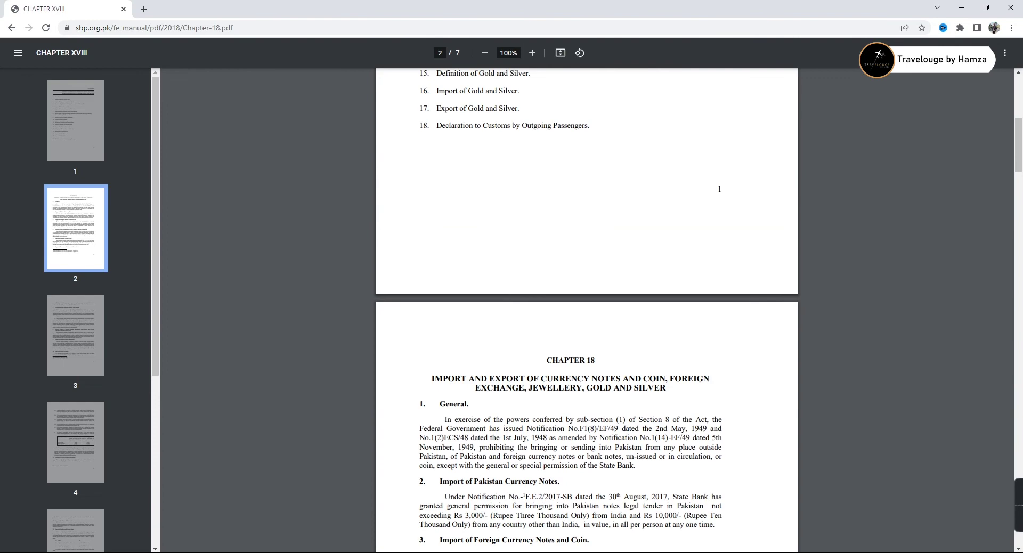
{"action": "scroll", "coordinate": [628, 432], "scroll_direction": "up", "scroll_amount": 5}
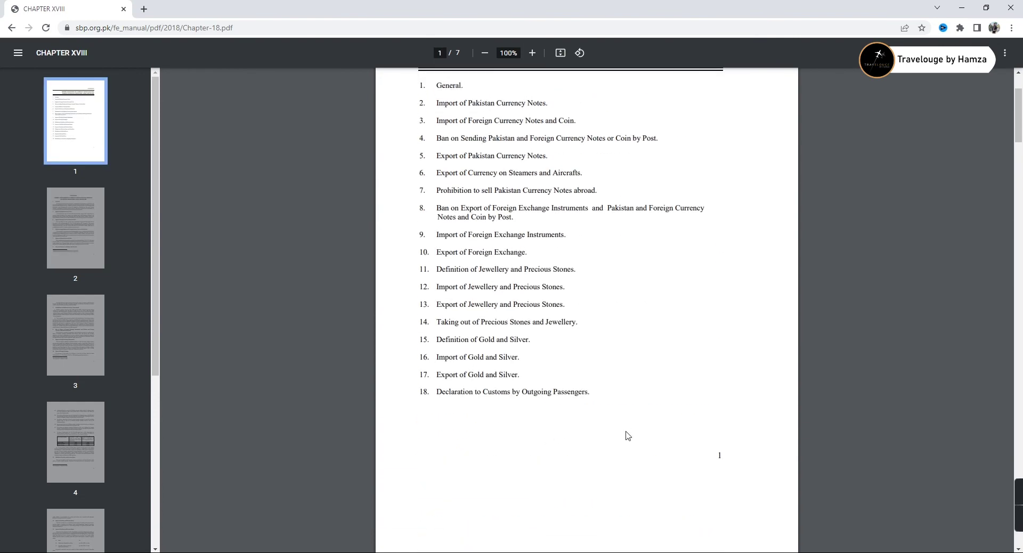
{"action": "scroll", "coordinate": [627, 435], "scroll_direction": "down", "scroll_amount": 18}
{"action": "scroll", "coordinate": [600, 408], "scroll_direction": "up", "scroll_amount": 18}
{"action": "scroll", "coordinate": [597, 410], "scroll_direction": "down", "scroll_amount": 19}
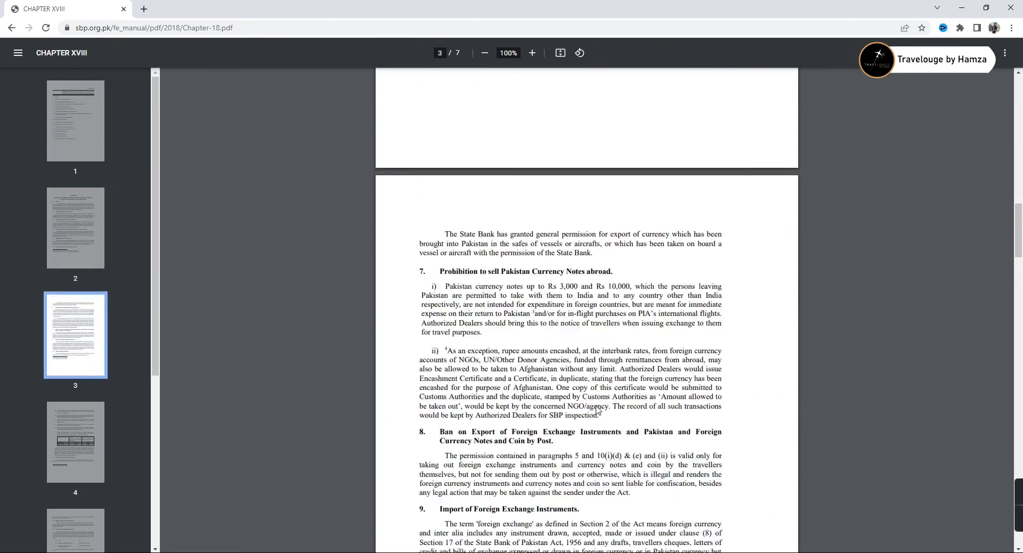
{"action": "scroll", "coordinate": [598, 410], "scroll_direction": "down", "scroll_amount": 15}
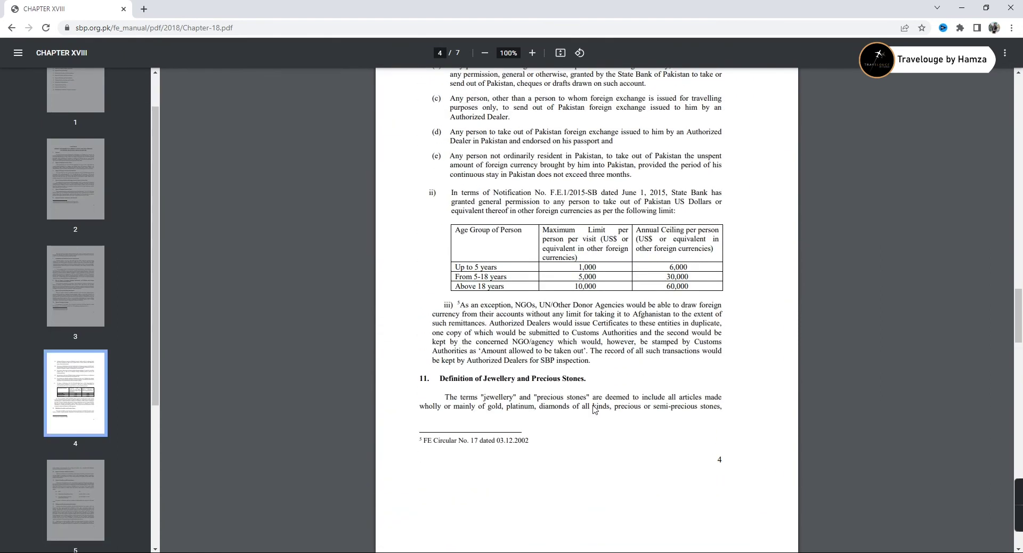
{"action": "scroll", "coordinate": [594, 410], "scroll_direction": "down", "scroll_amount": 18}
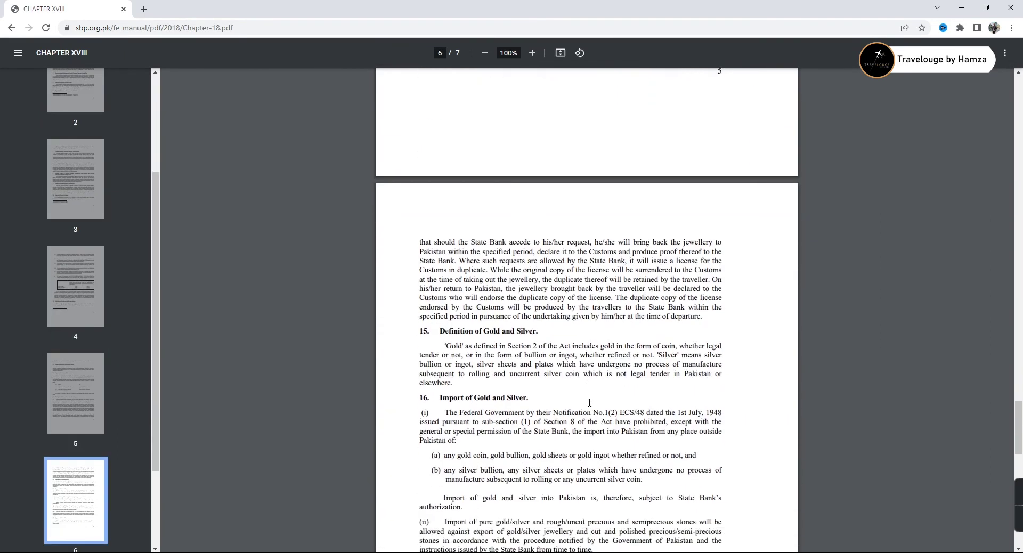
{"action": "scroll", "coordinate": [589, 403], "scroll_direction": "down", "scroll_amount": 4}
{"action": "left_click", "coordinate": [15, 31]}
Scroll through the reloaded declaration form down to the captcha and Submit button
{"action": "scroll", "coordinate": [410, 418], "scroll_direction": "down", "scroll_amount": 2}
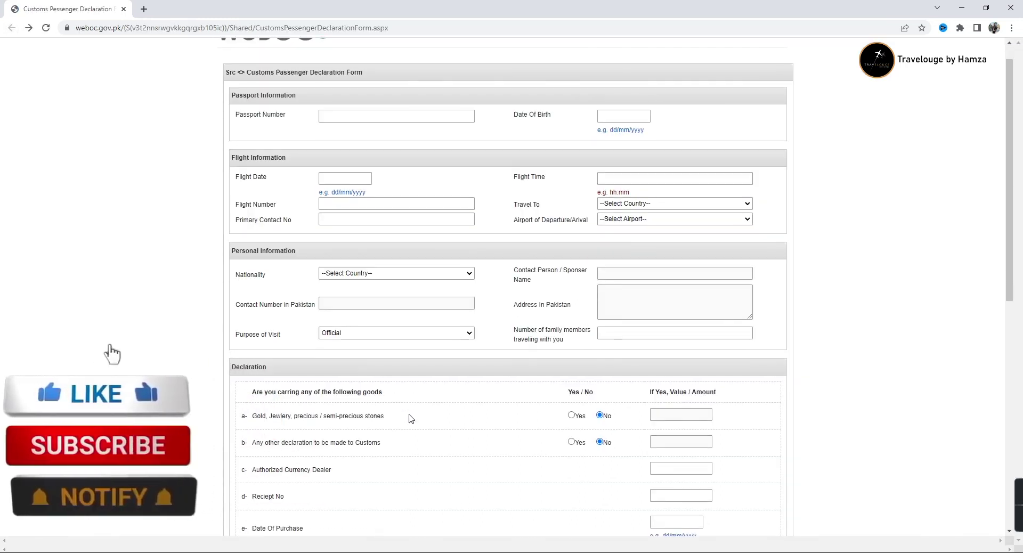
{"action": "scroll", "coordinate": [411, 418], "scroll_direction": "down", "scroll_amount": 6}
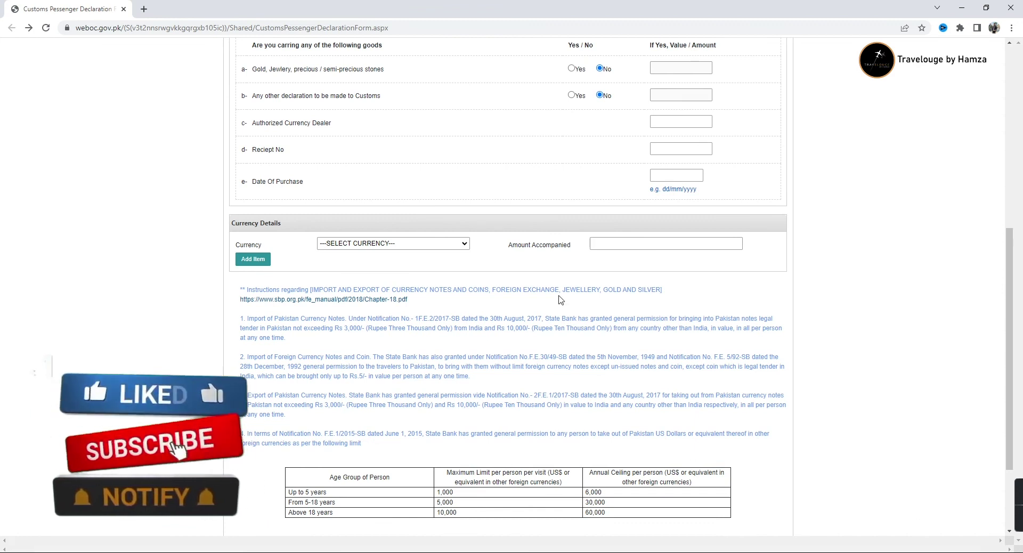
{"action": "scroll", "coordinate": [558, 300], "scroll_direction": "down", "scroll_amount": 2}
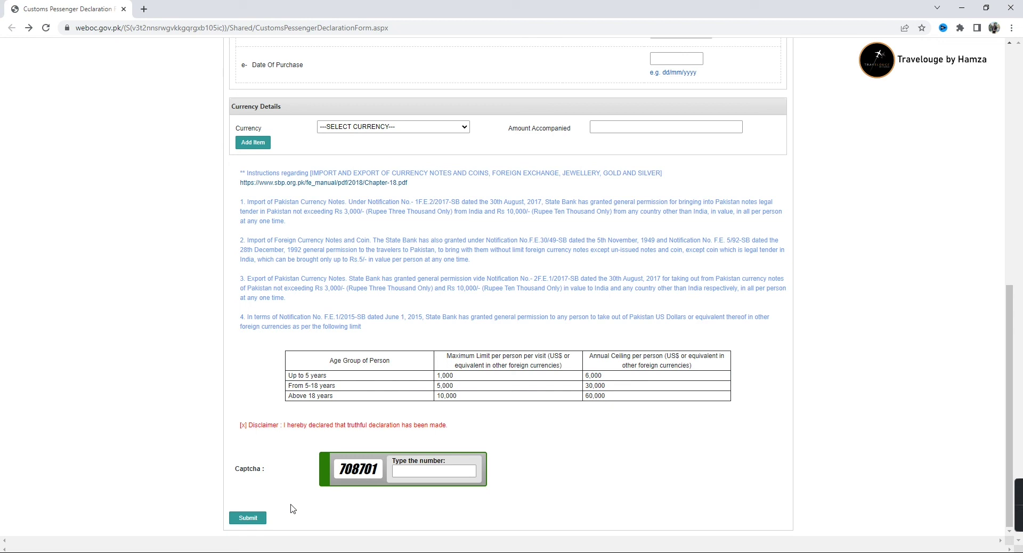
{"action": "scroll", "coordinate": [292, 509], "scroll_direction": "up", "scroll_amount": 20}
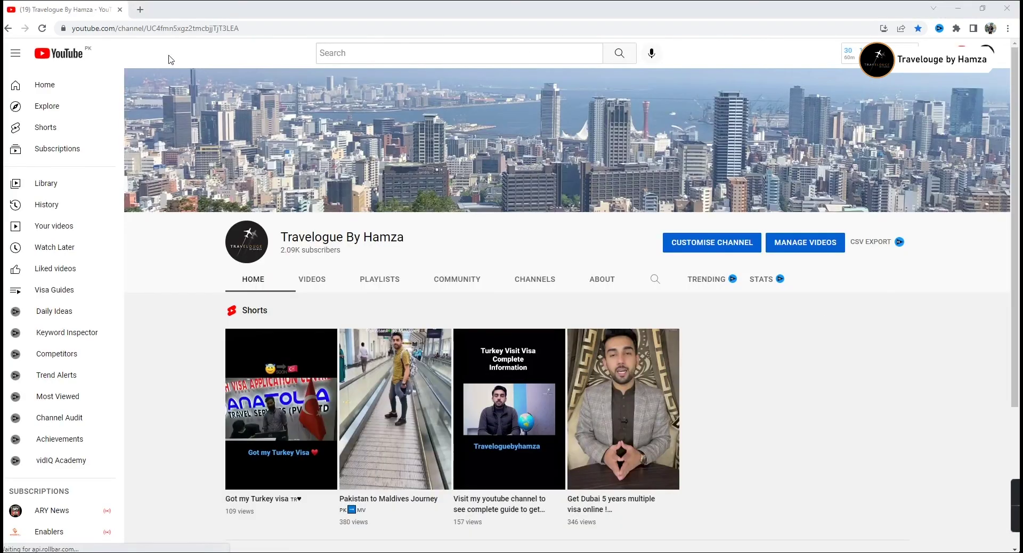
Show the travel channel's VIDEOS tab and scroll through its uploaded videos
{"action": "scroll", "coordinate": [459, 192], "scroll_direction": "down", "scroll_amount": 2}
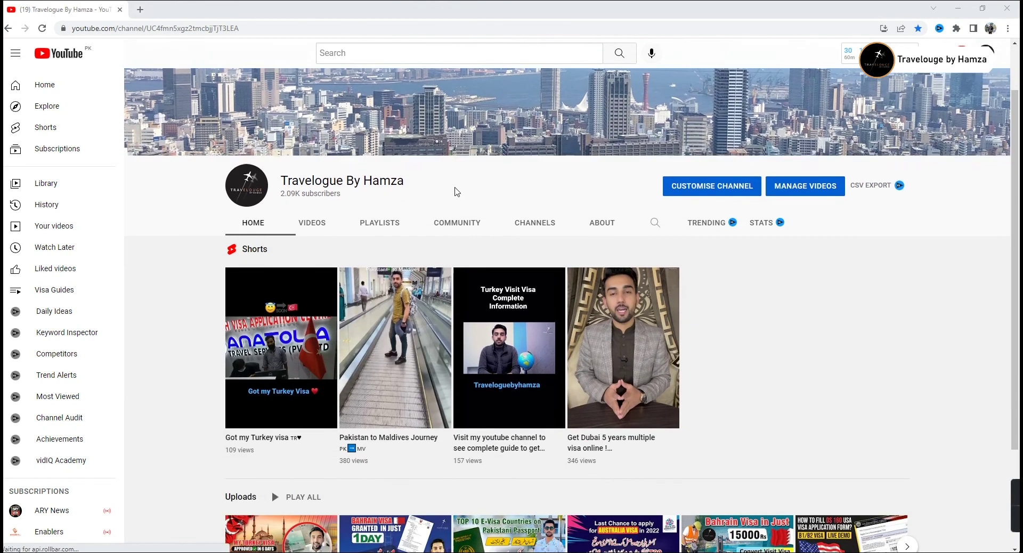
{"action": "left_click", "coordinate": [334, 178]}
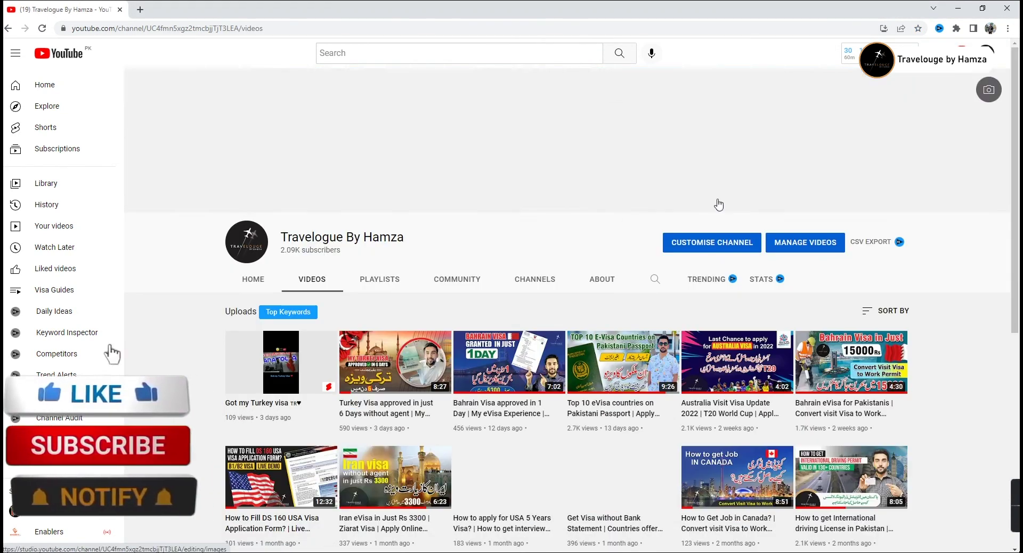
{"action": "scroll", "coordinate": [937, 338], "scroll_direction": "down", "scroll_amount": 3}
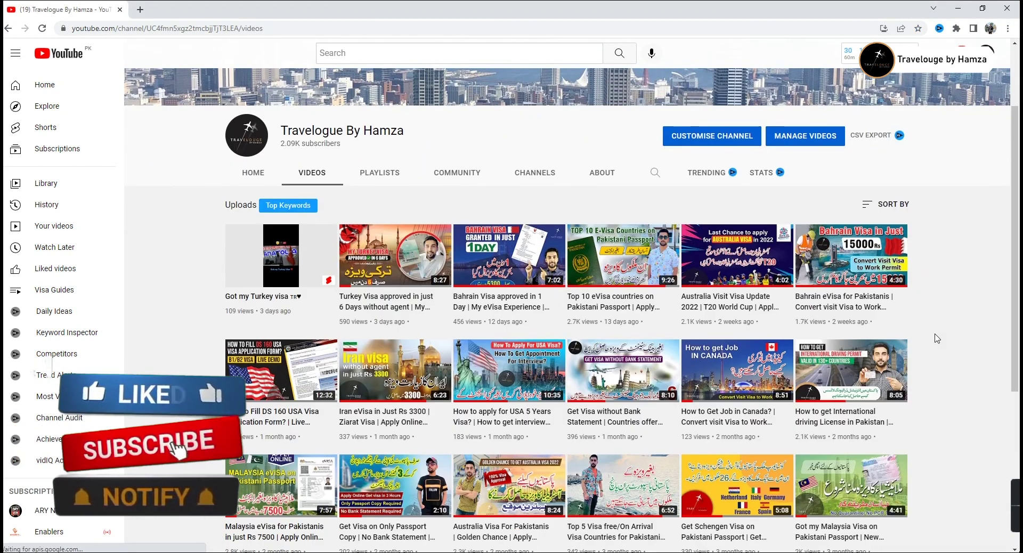
{"action": "scroll", "coordinate": [937, 338], "scroll_direction": "down", "scroll_amount": 1}
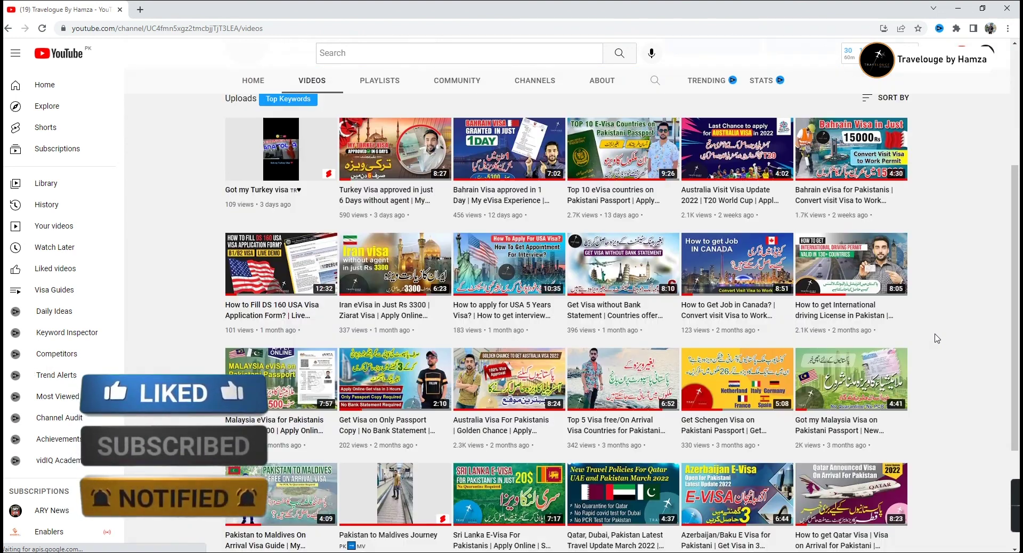